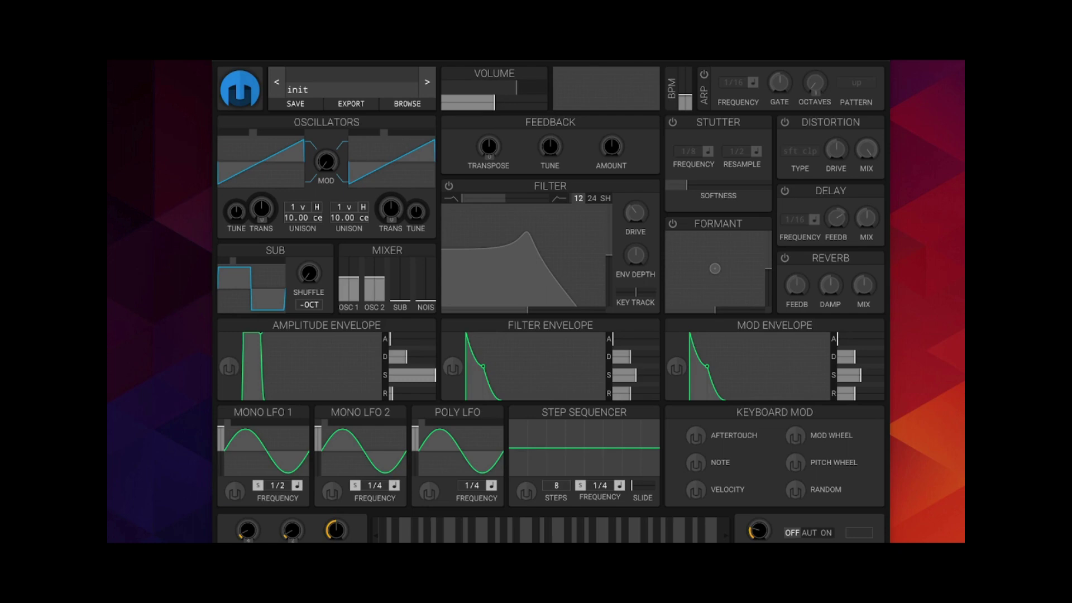
Load the [HELM]_Flute_Synth lead from the user patches as a preview, and return to the init patch
click(343, 77)
click(539, 145)
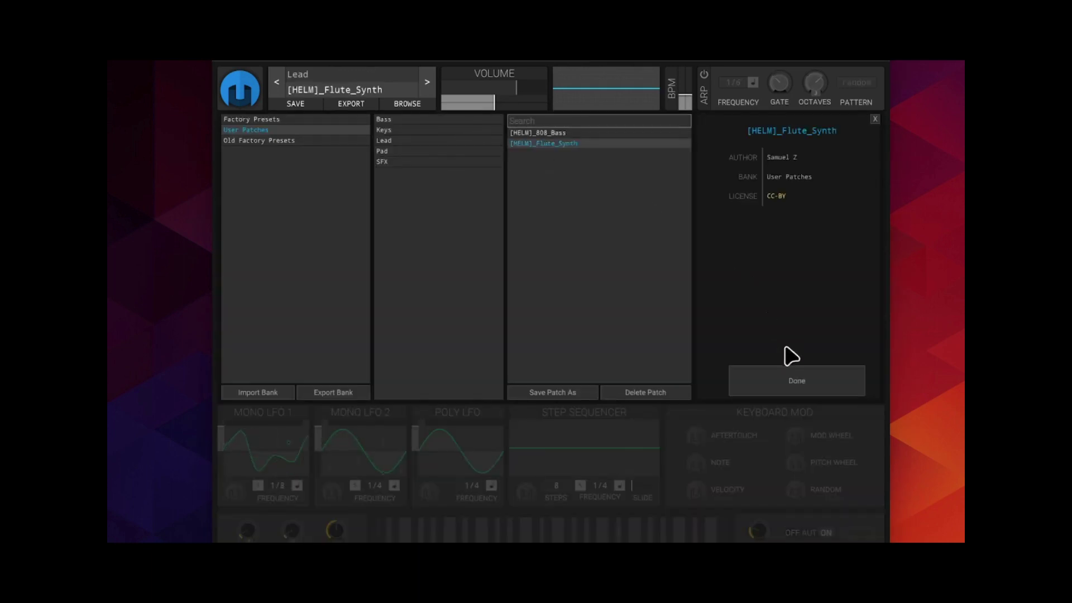
click(797, 382)
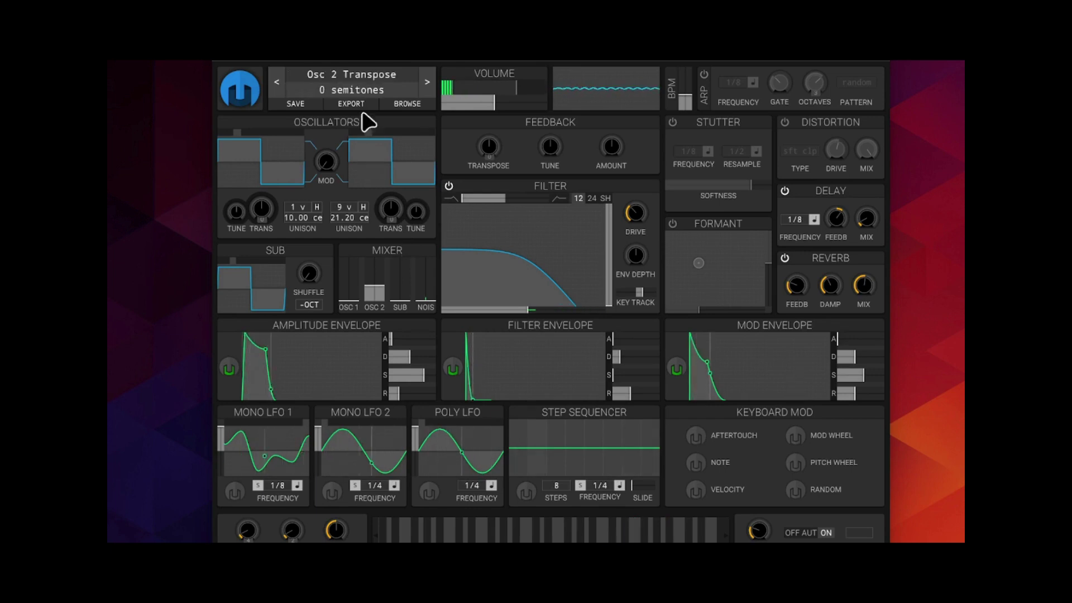
right_click(361, 70)
click(376, 76)
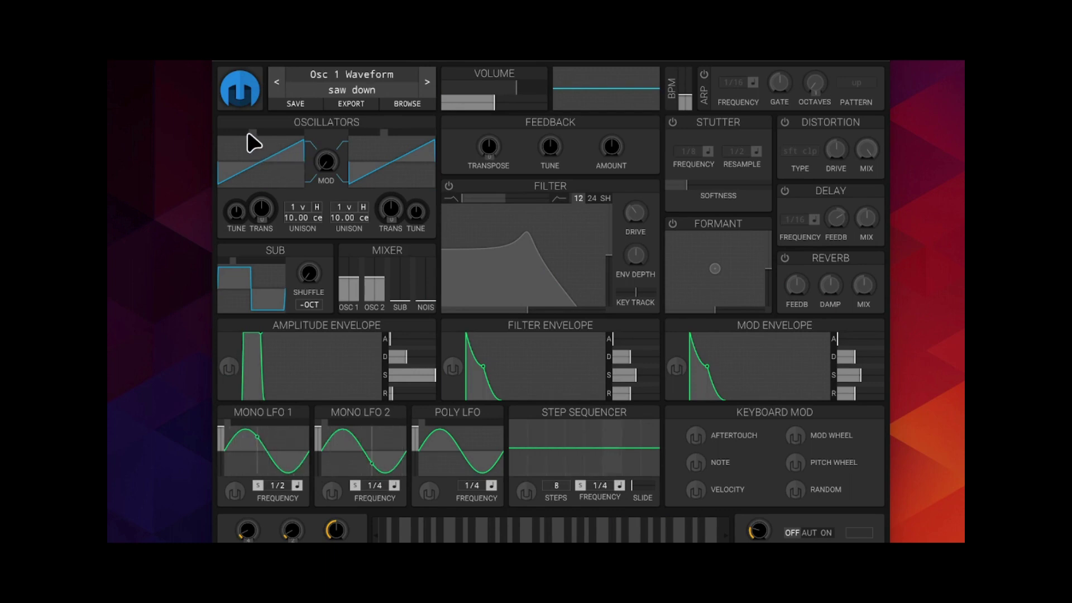
Change oscillator 1's waveform to square and bring oscillator 2's mixer volume down to zero
click(225, 140)
click(222, 142)
click(235, 143)
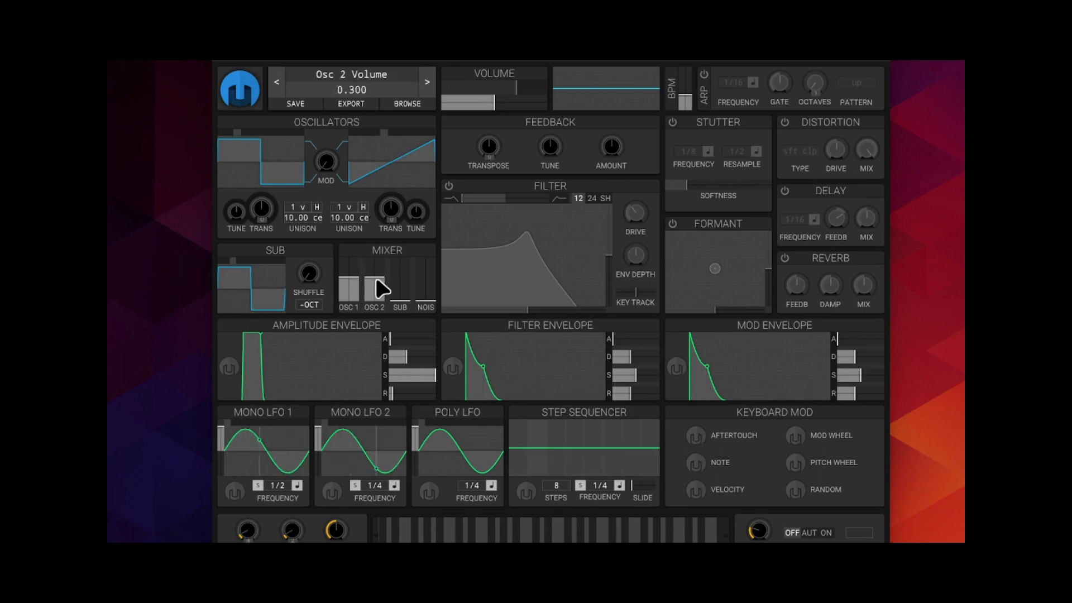
drag(375, 284, 385, 327)
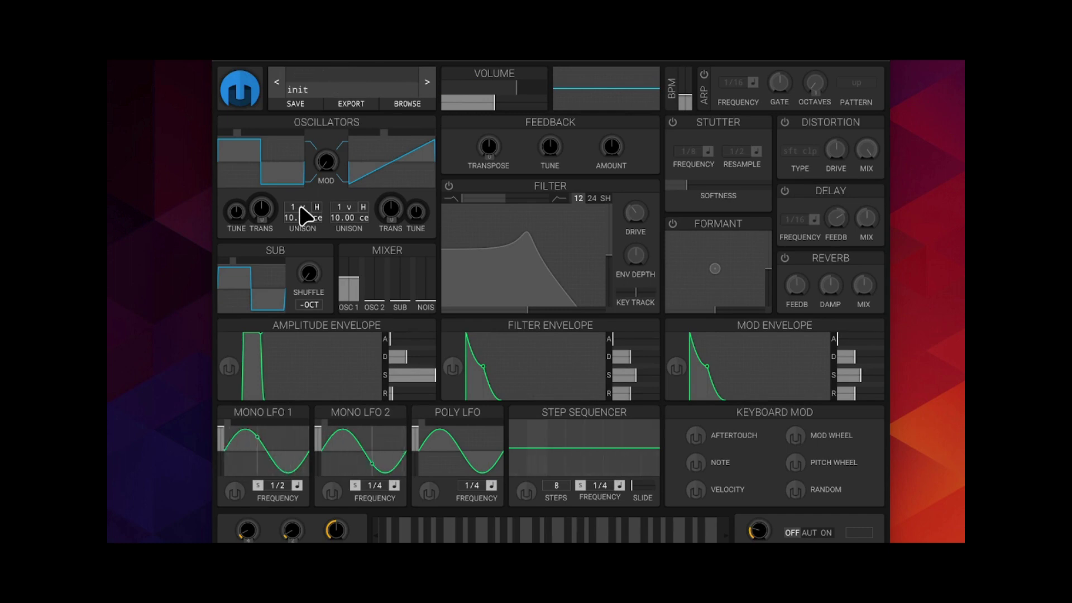
Set oscillator 1's unison to 9 voices with a detune of 22.80 cents
scroll(301, 207, up, 4)
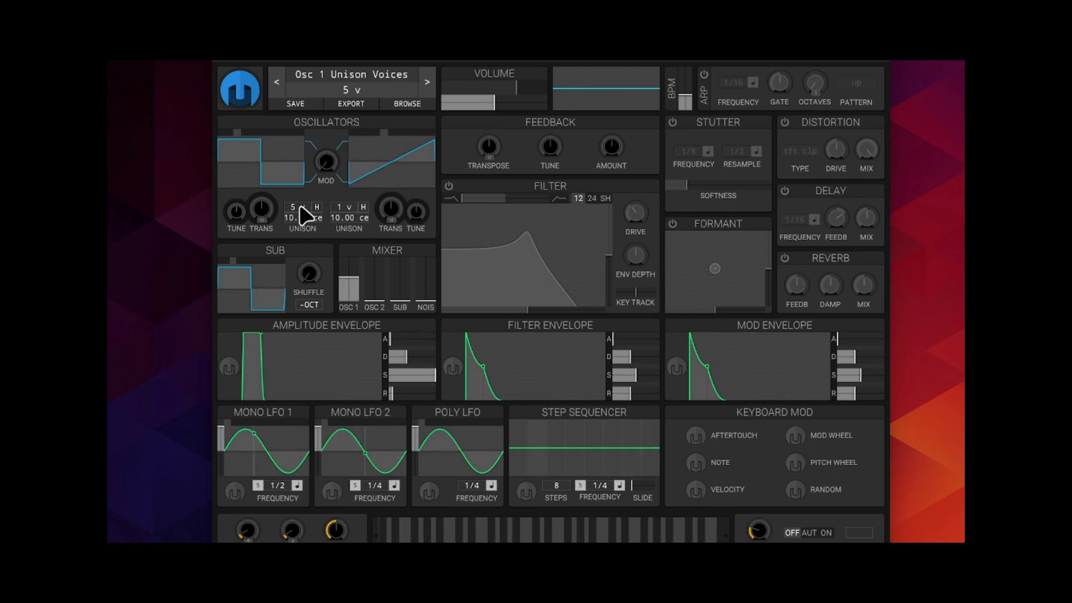
scroll(302, 211, up, 2)
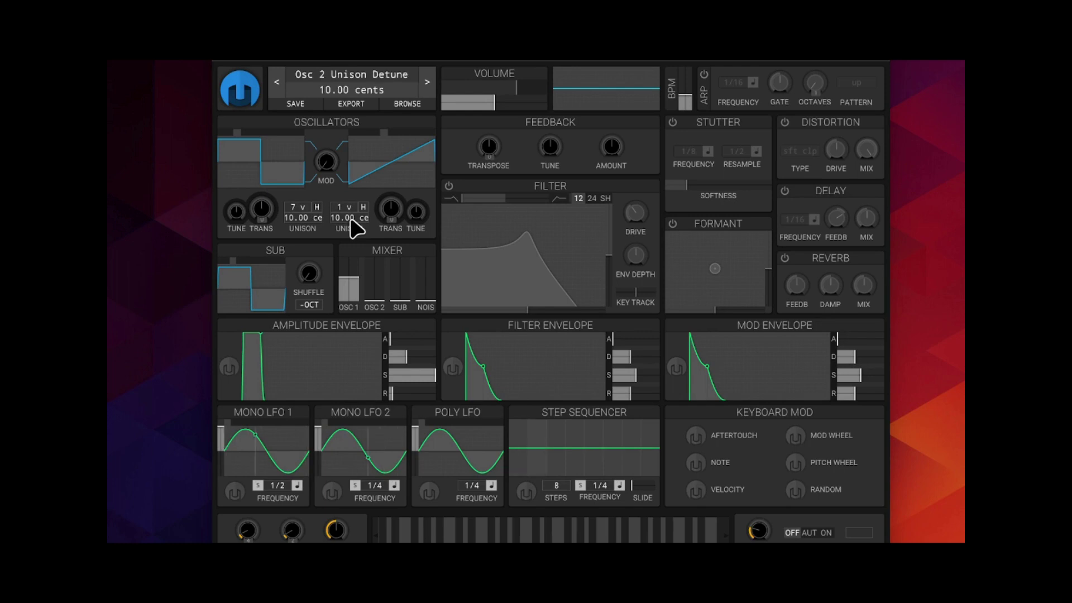
scroll(302, 209, up, 4)
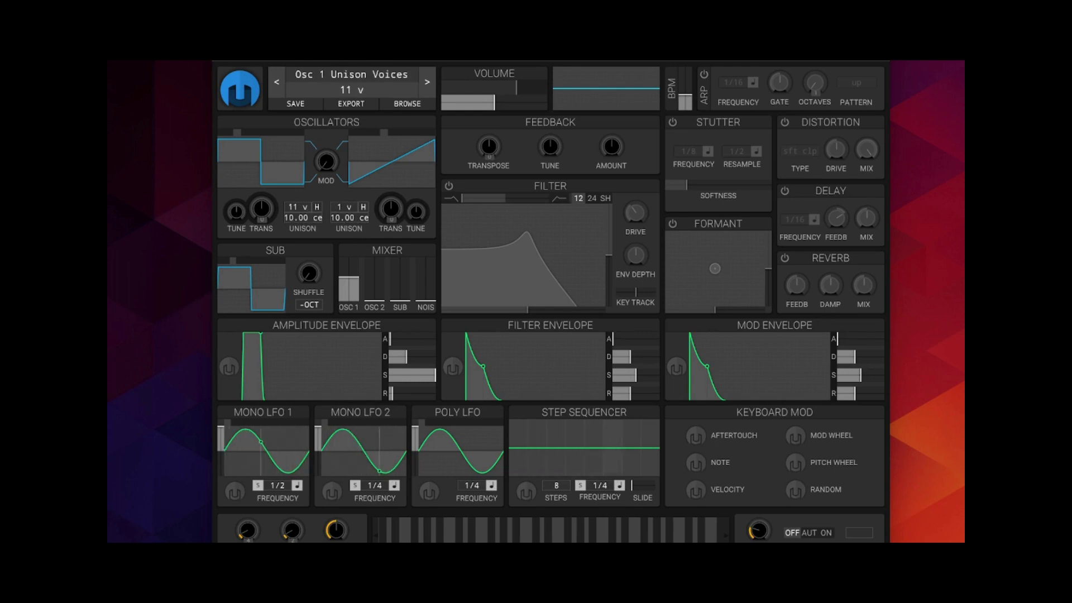
scroll(302, 211, down, 2)
drag(301, 219, 302, 196)
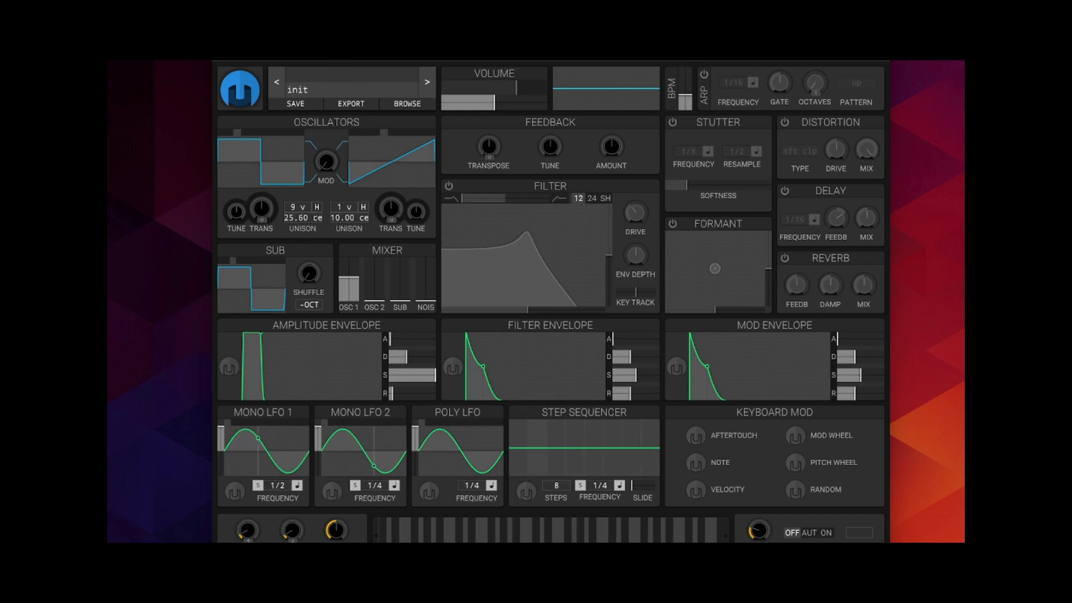
drag(301, 218, 302, 225)
drag(301, 218, 302, 215)
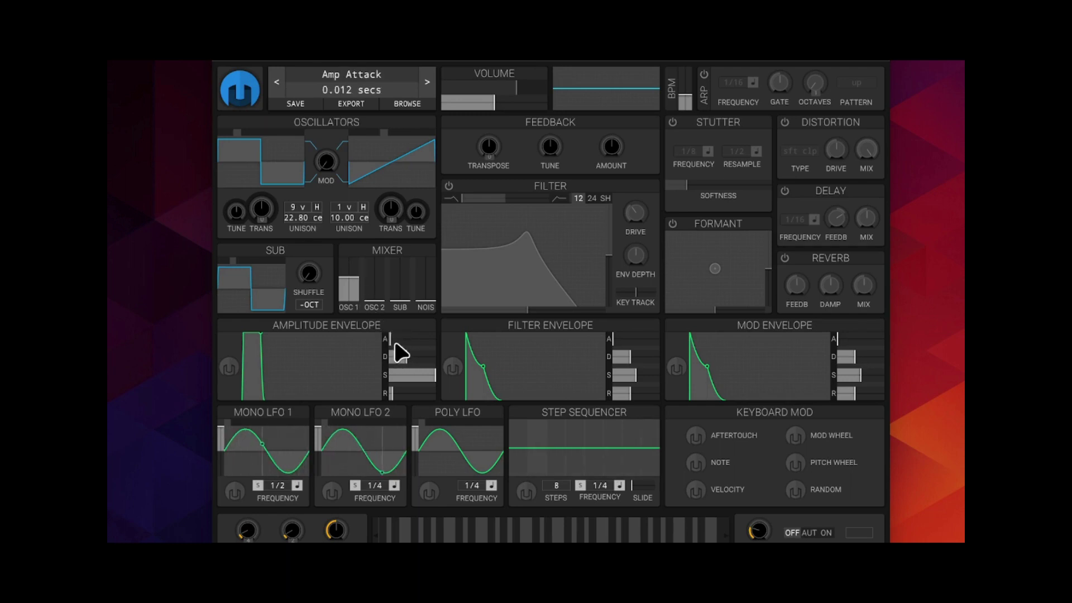
Shape the amplitude envelope with an attack of about 0.04 seconds, a slightly reduced sustain and a short release
scroll(394, 343, up, 2)
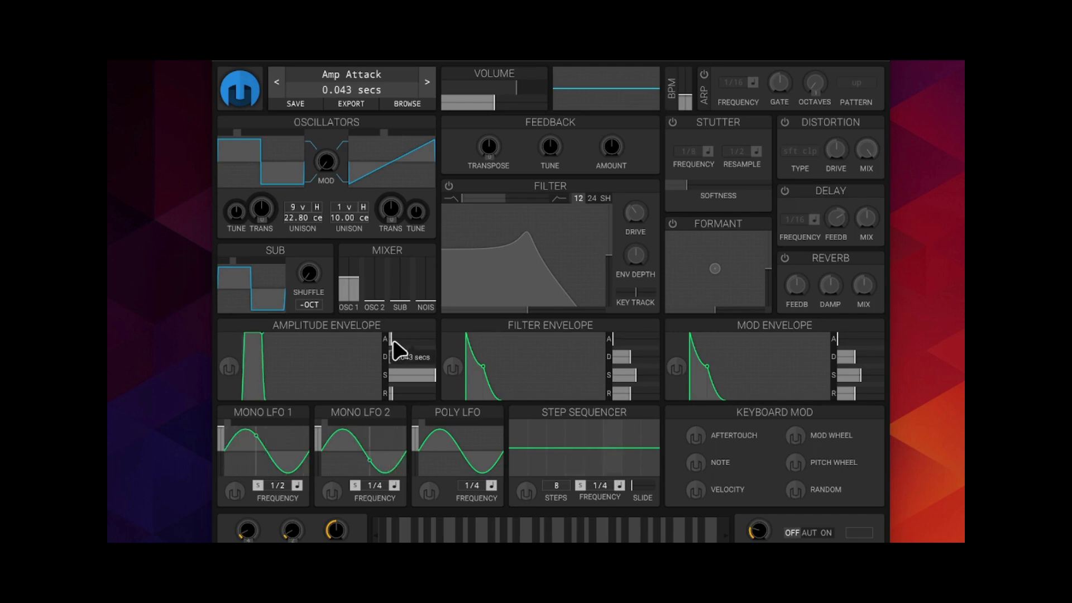
drag(393, 341, 393, 342)
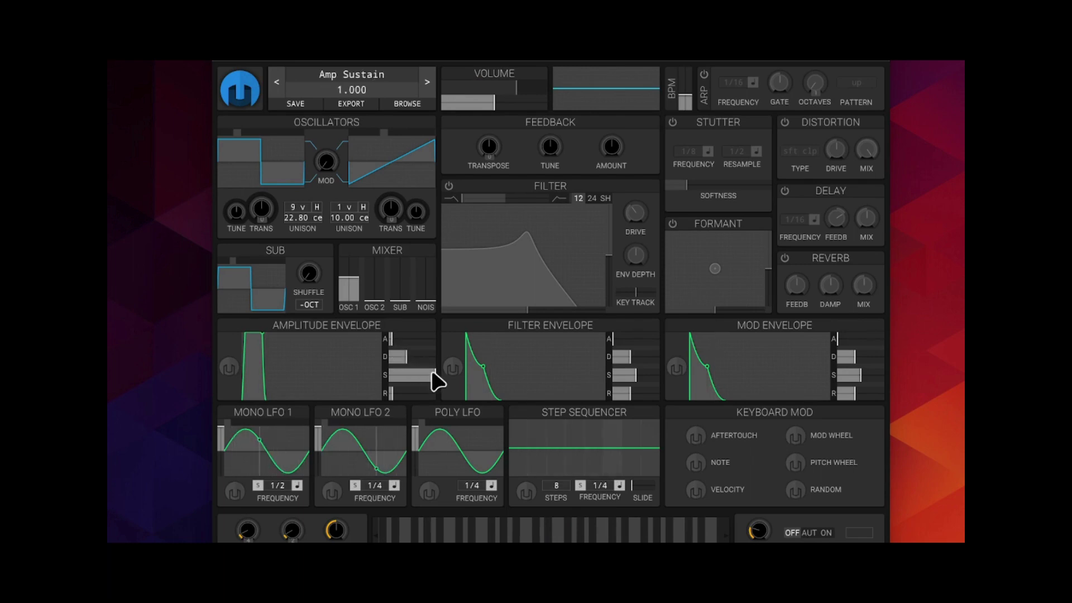
drag(430, 378, 428, 375)
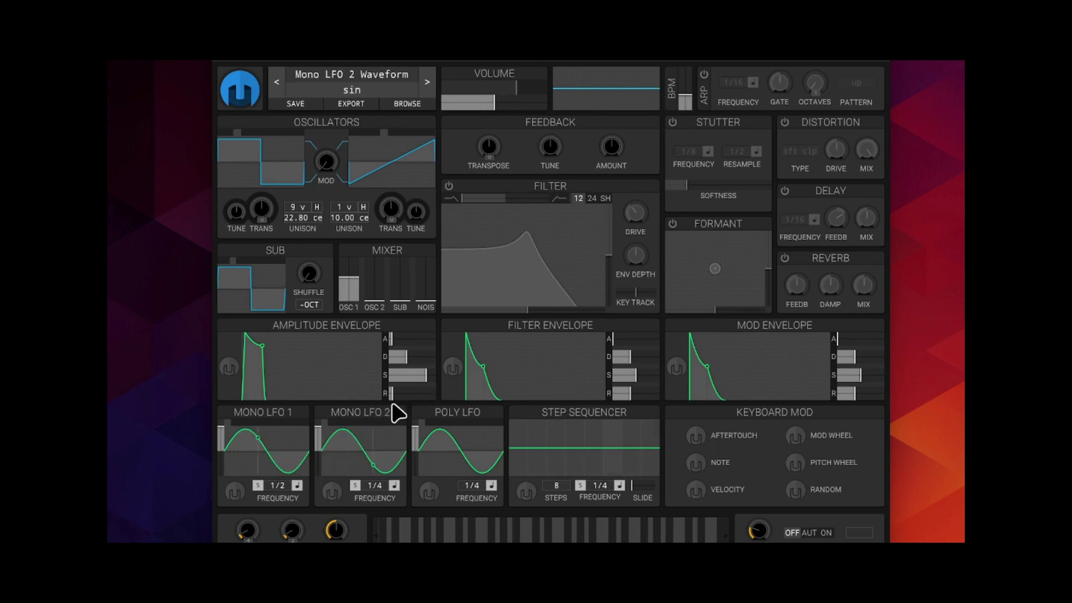
mouse_move(393, 395)
mouse_down()
mouse_move(403, 395)
mouse_move(382, 394)
mouse_up()
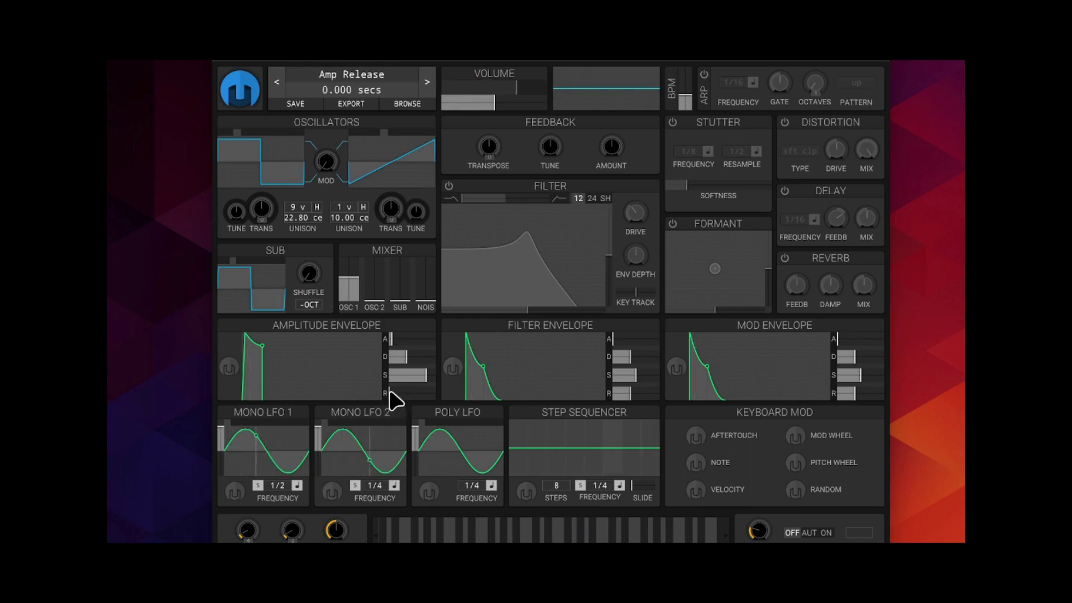
mouse_move(395, 395)
mouse_down()
mouse_move(409, 396)
mouse_move(398, 398)
mouse_up()
Enable the filter and set its cutoff to about 81.6 semitones with 0% resonance
click(448, 188)
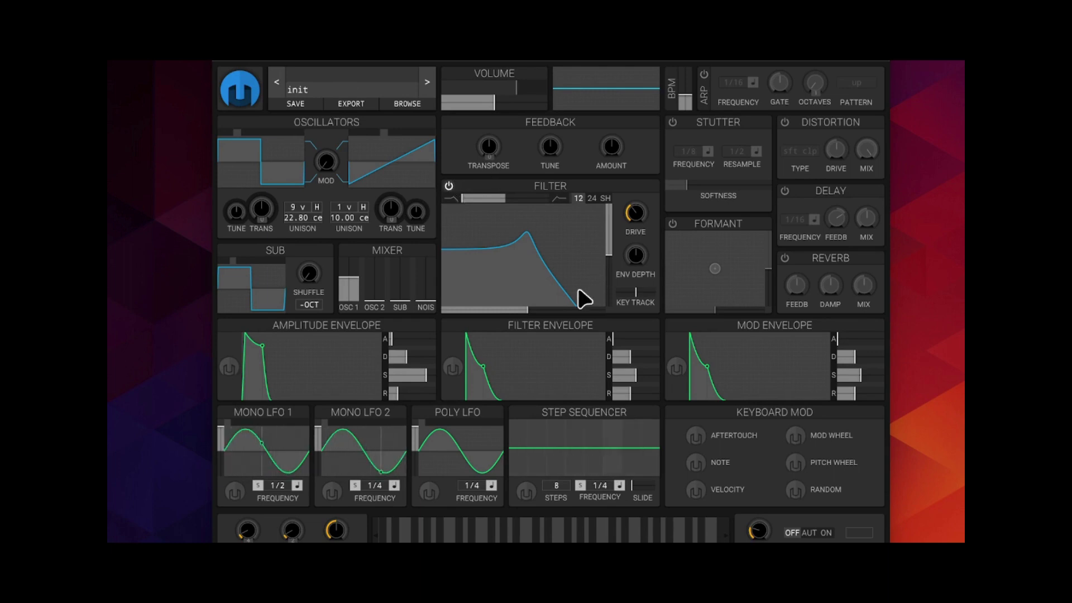
drag(582, 261, 531, 310)
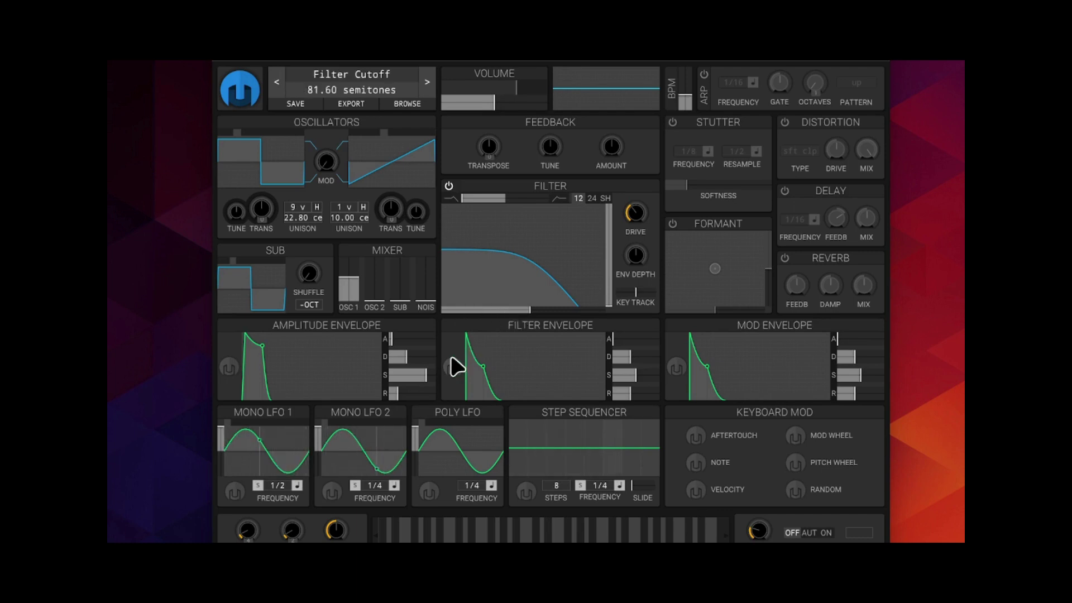
Shorten the filter envelope's decay and set its sustain to 0
click(621, 359)
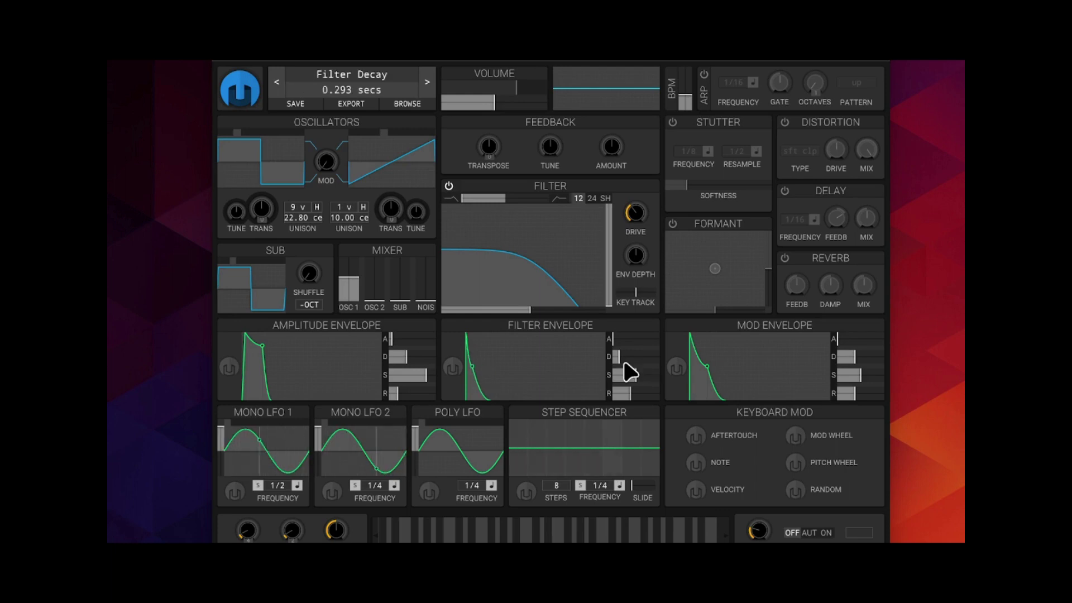
drag(616, 356, 619, 362)
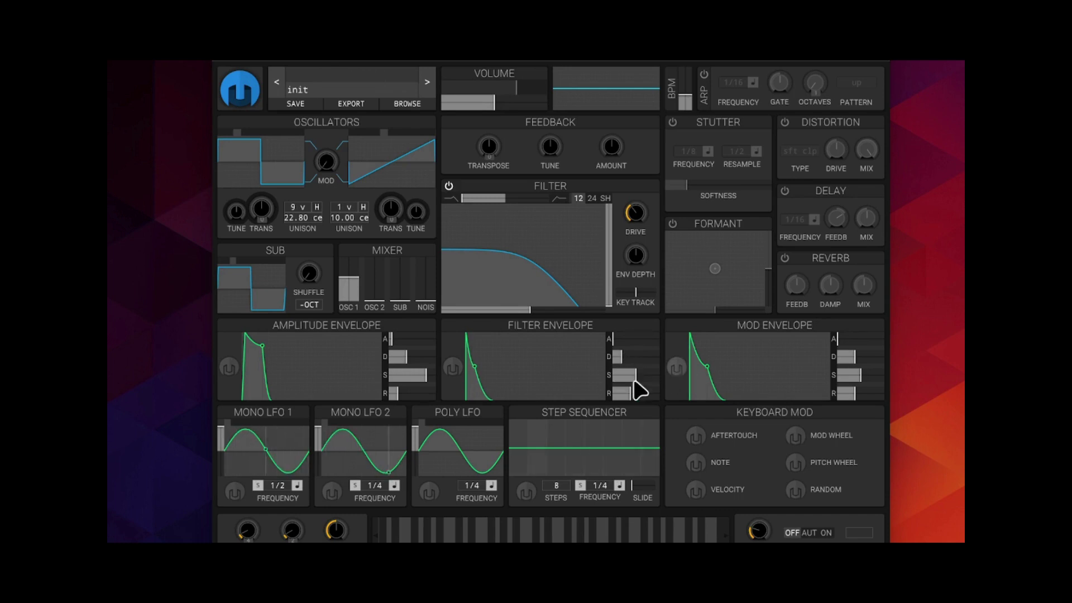
drag(634, 380, 614, 380)
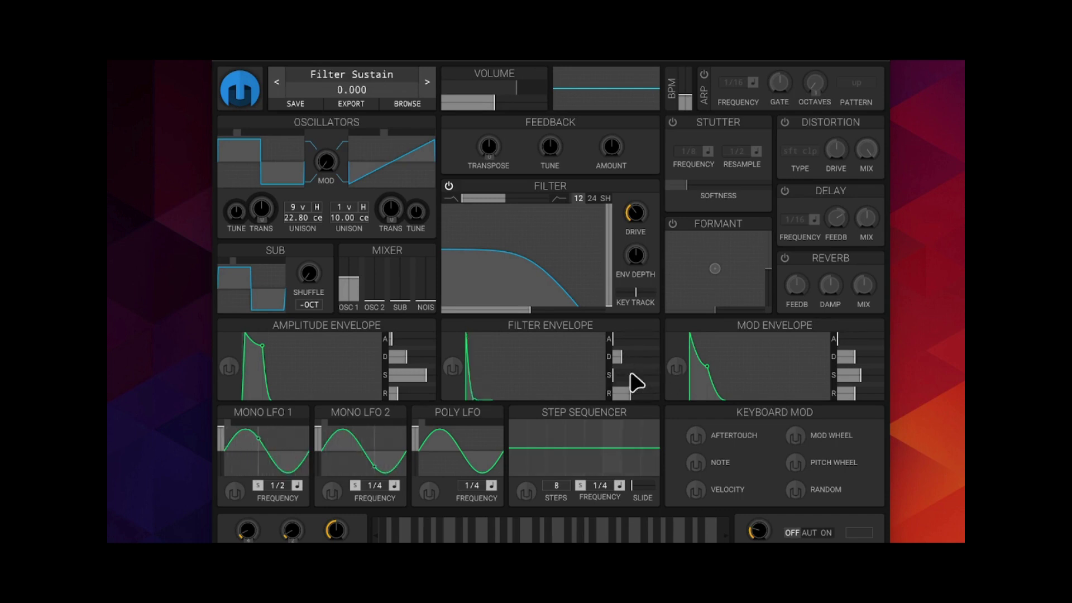
Assign the filter envelope to modulate the filter cutoff with a large positive amount
click(459, 365)
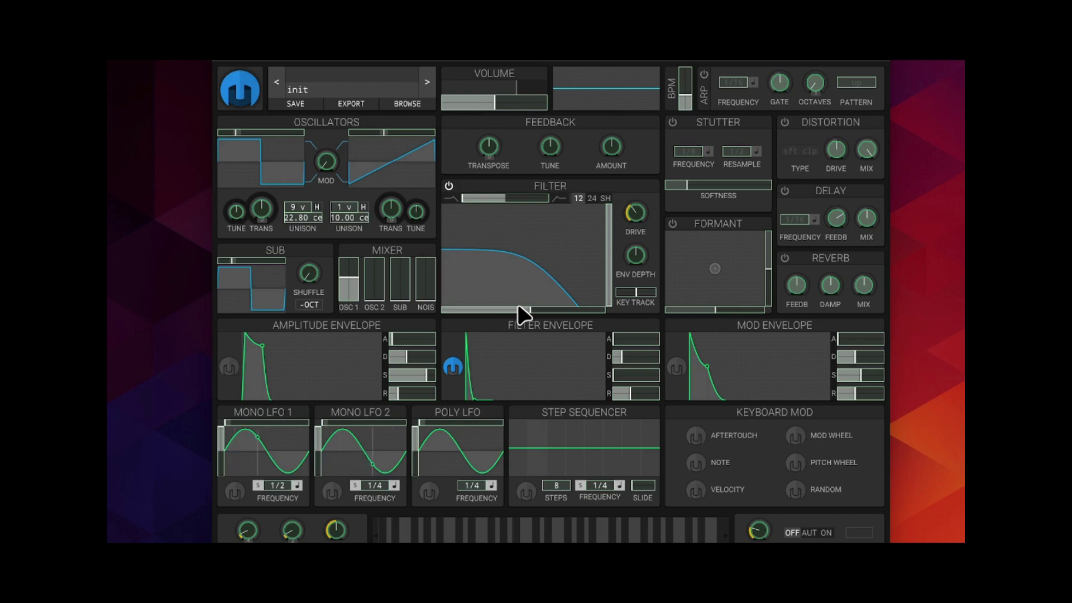
mouse_move(542, 305)
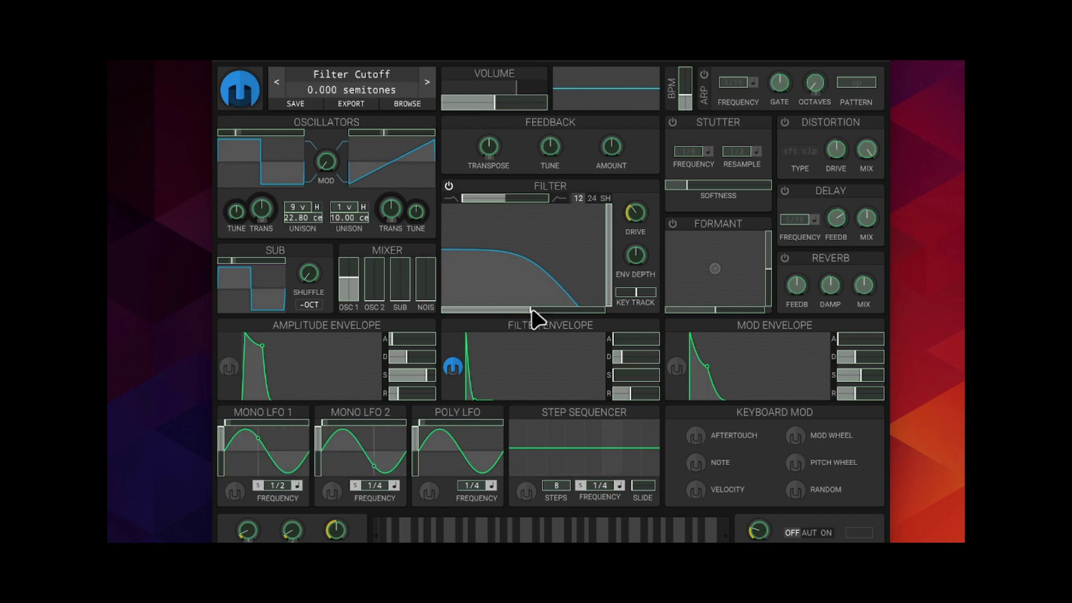
drag(537, 309, 550, 309)
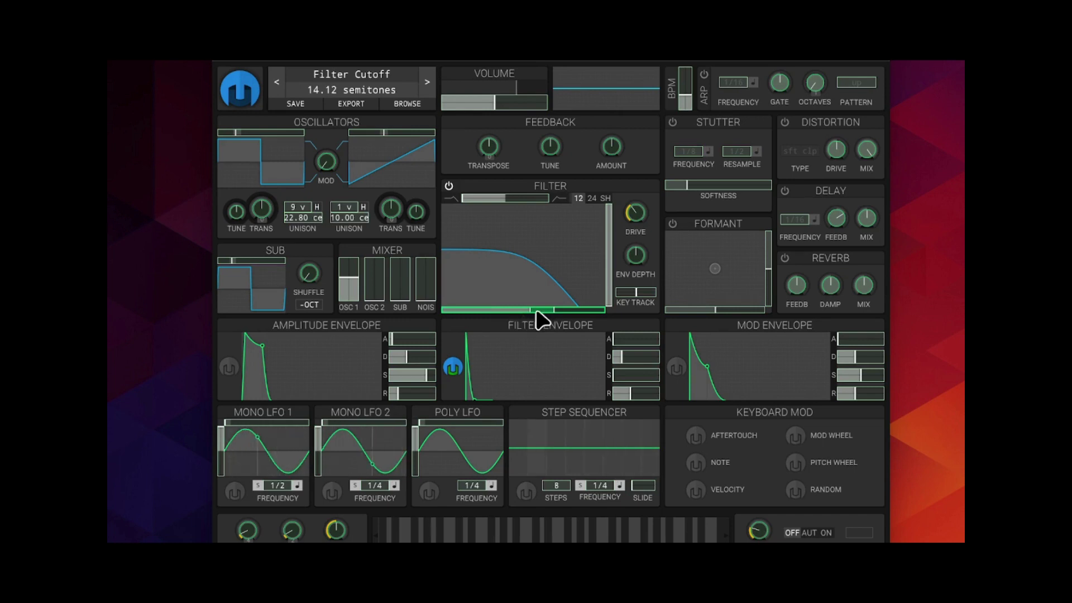
drag(544, 311, 567, 310)
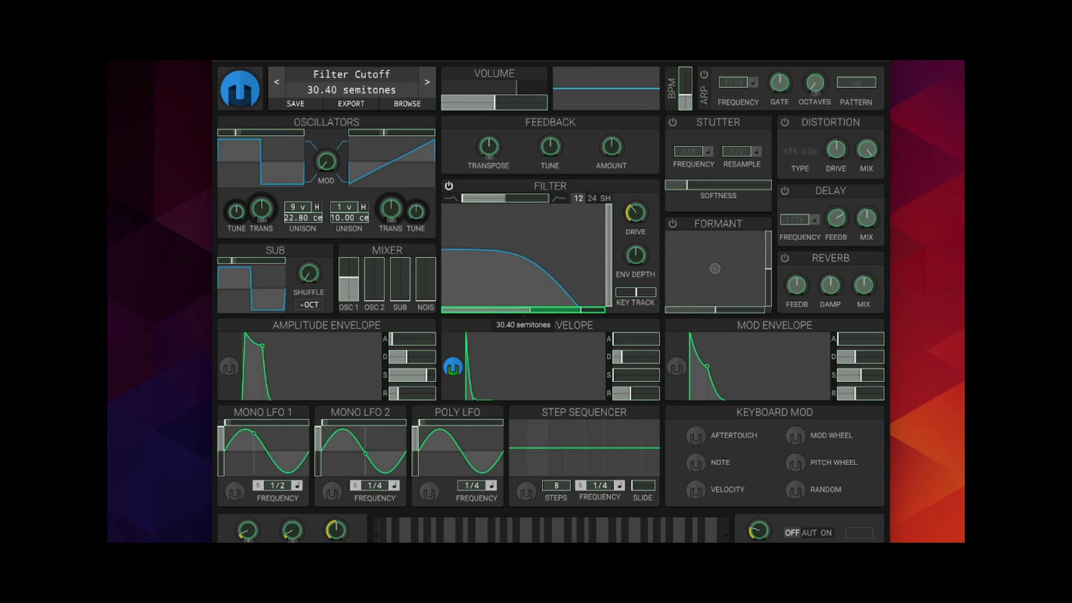
drag(566, 310, 594, 310)
click(453, 367)
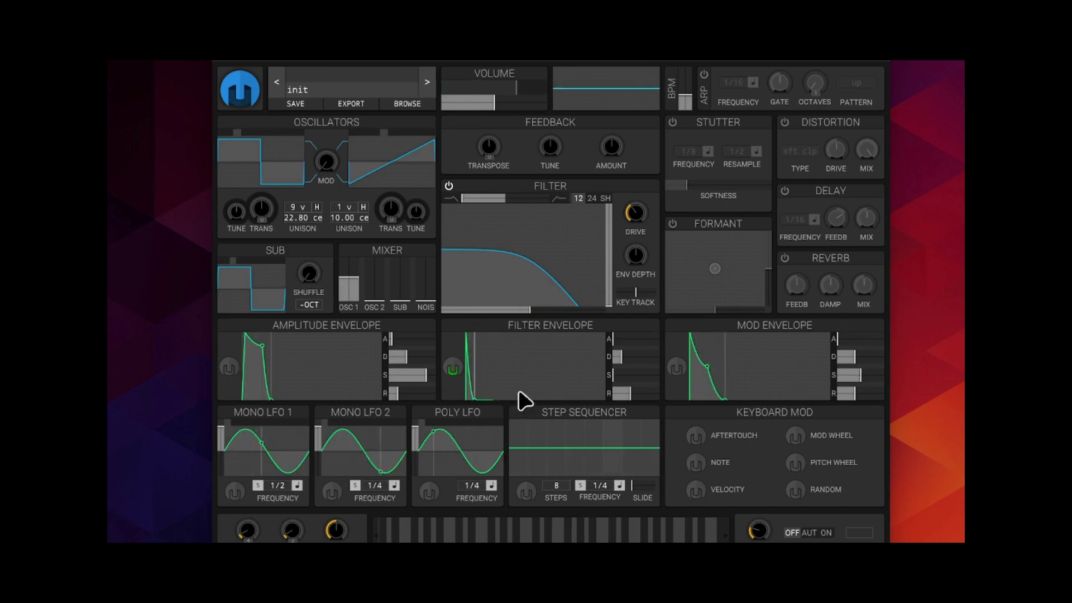
Increase the filter's key tracking and readjust its cutoff to slightly below 84 semitones
drag(636, 302, 659, 306)
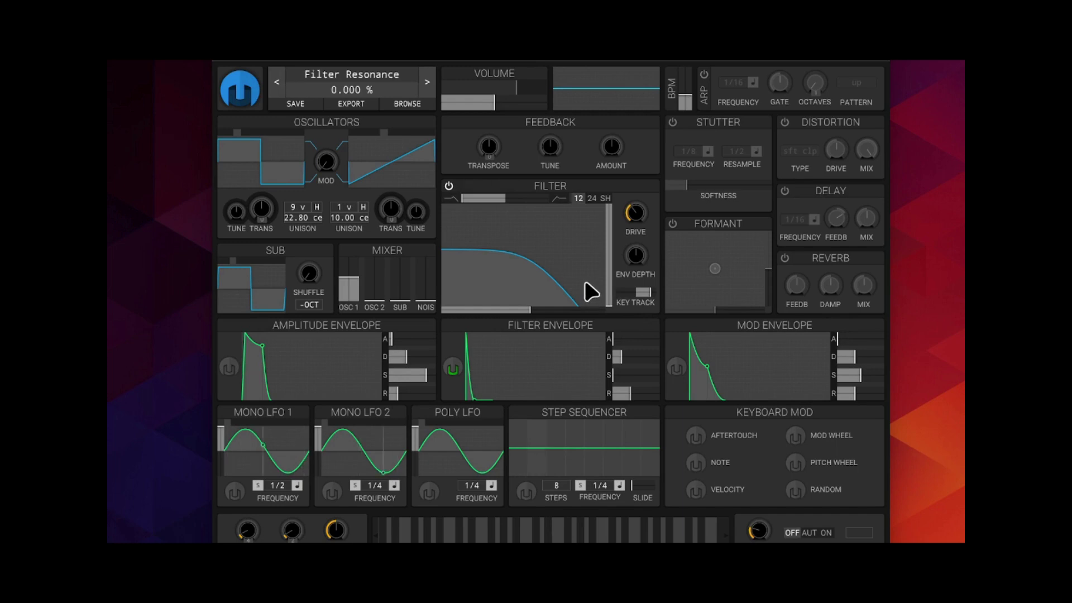
drag(591, 292, 463, 320)
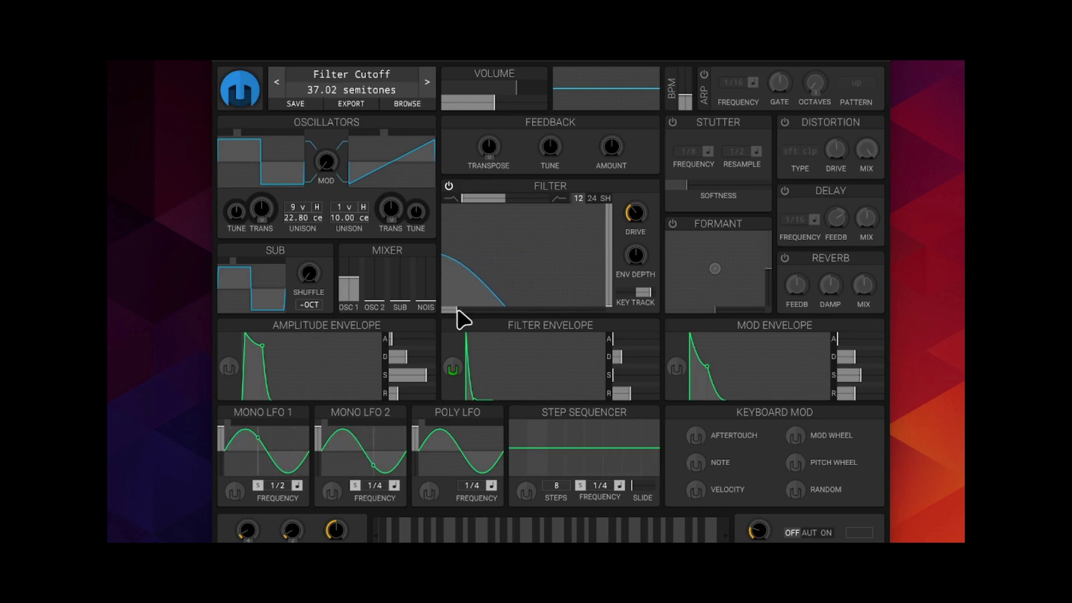
drag(463, 320, 588, 319)
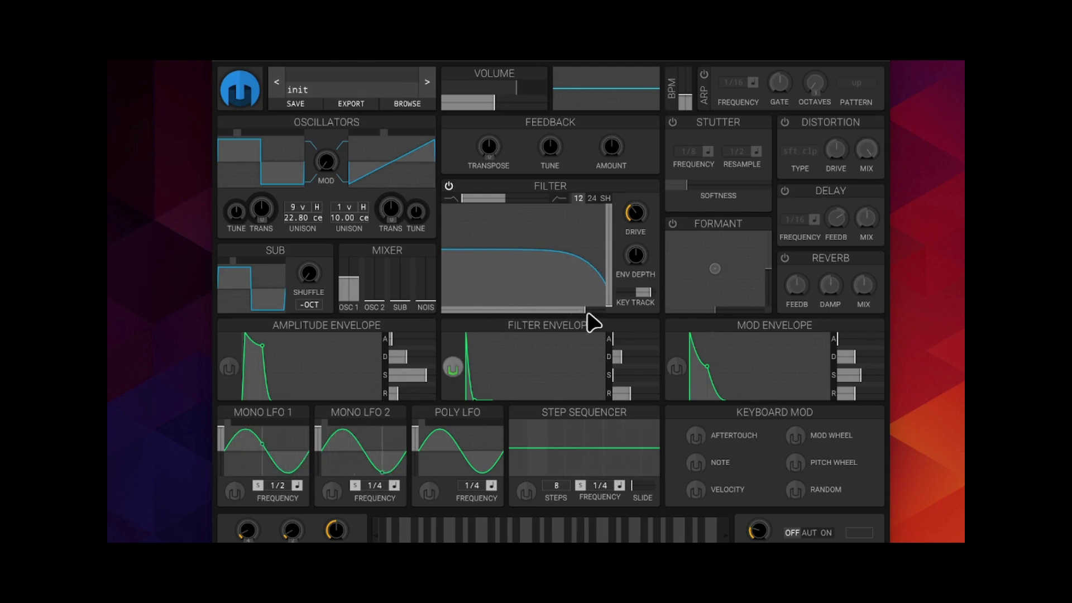
drag(583, 316, 536, 316)
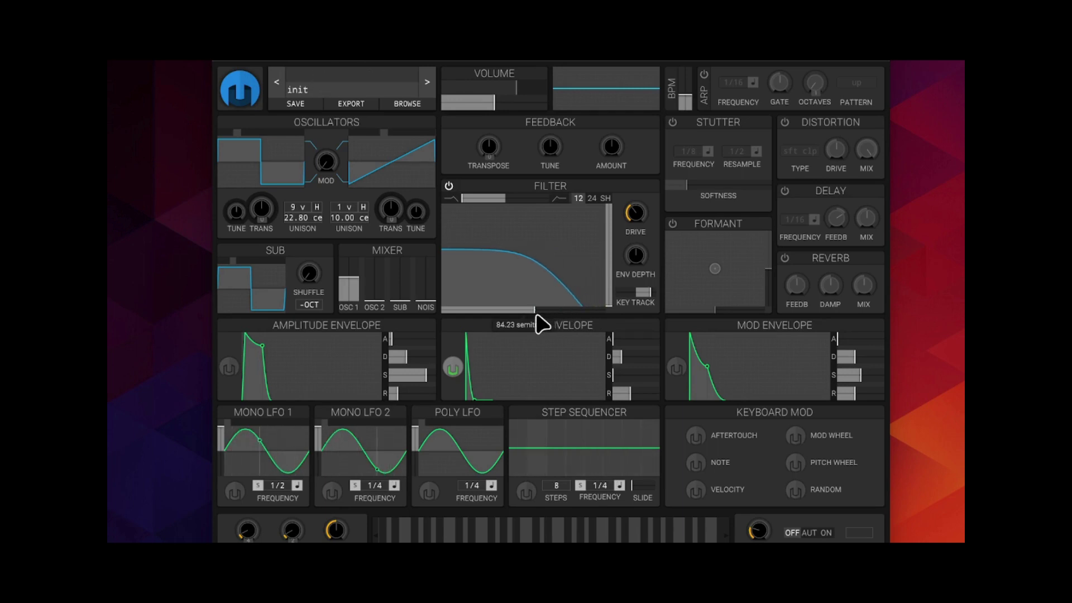
drag(536, 316, 529, 316)
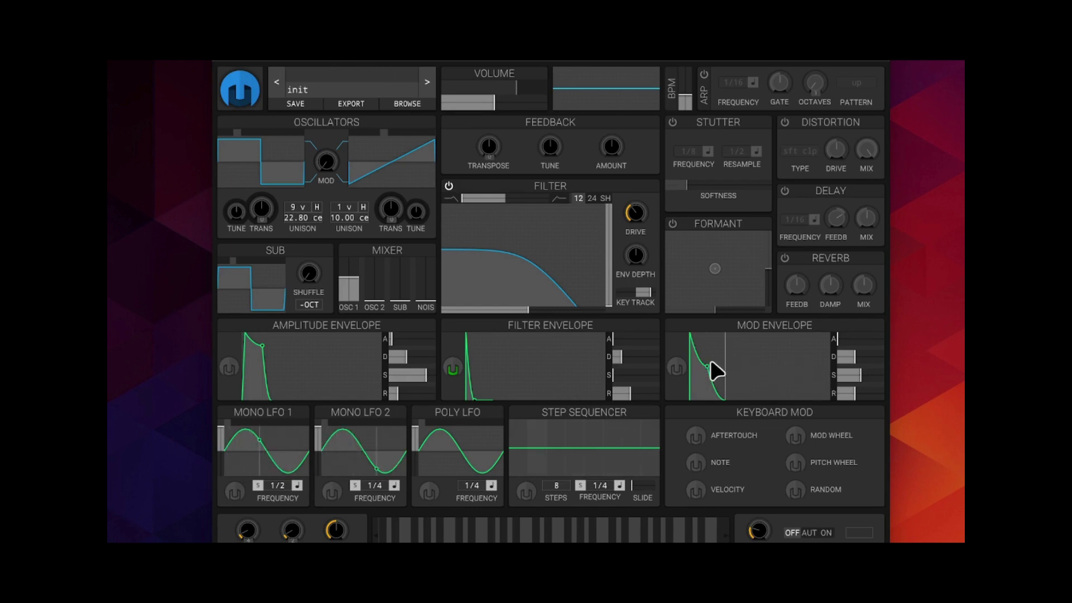
Assign the mod envelope to modulate the noise volume in the mixer with a moderate positive amount
click(677, 366)
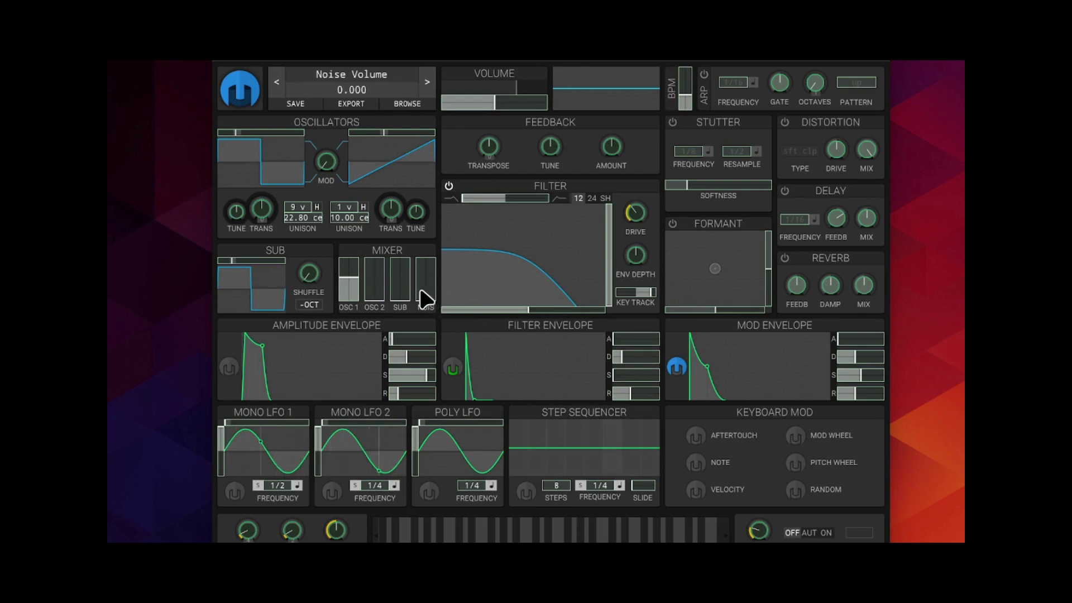
mouse_move(425, 301)
mouse_down()
mouse_move(425, 258)
mouse_move(426, 286)
mouse_up()
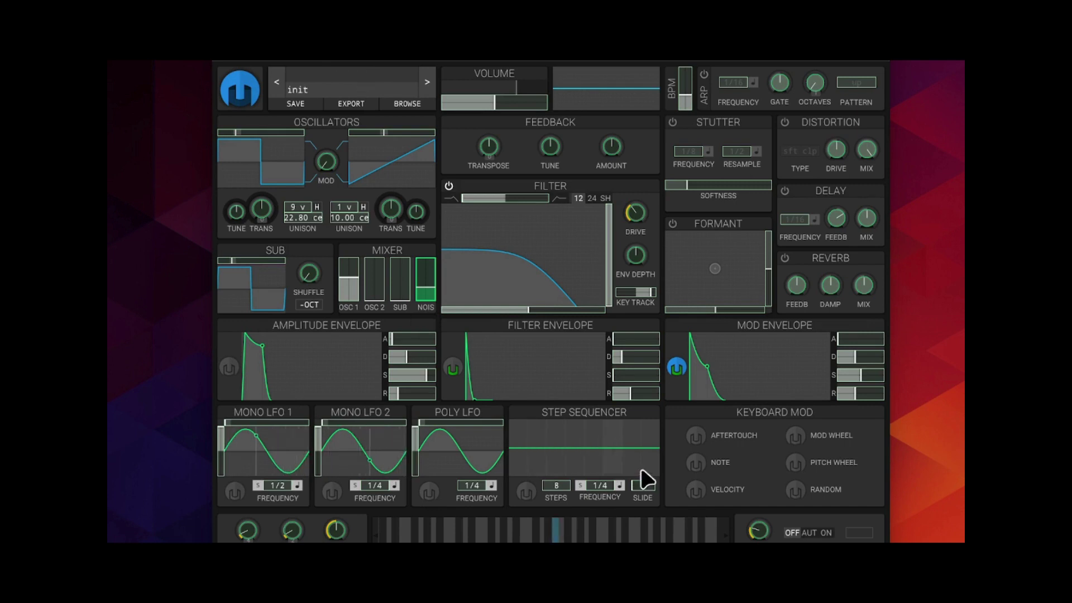
click(675, 363)
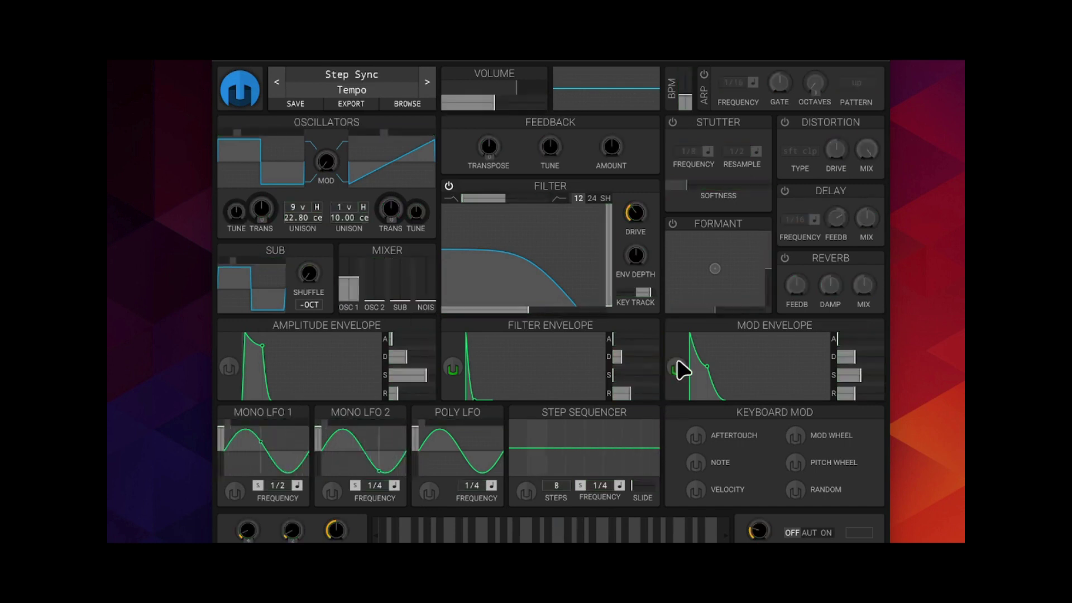
click(677, 363)
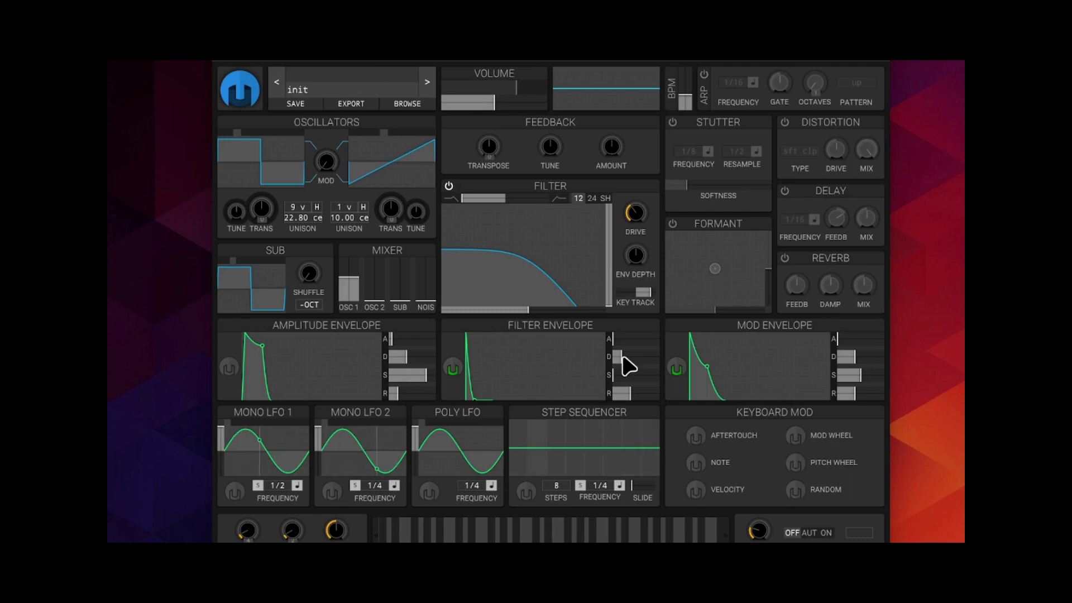
Lengthen the filter envelope's decay to 1.000 seconds
drag(629, 366, 634, 366)
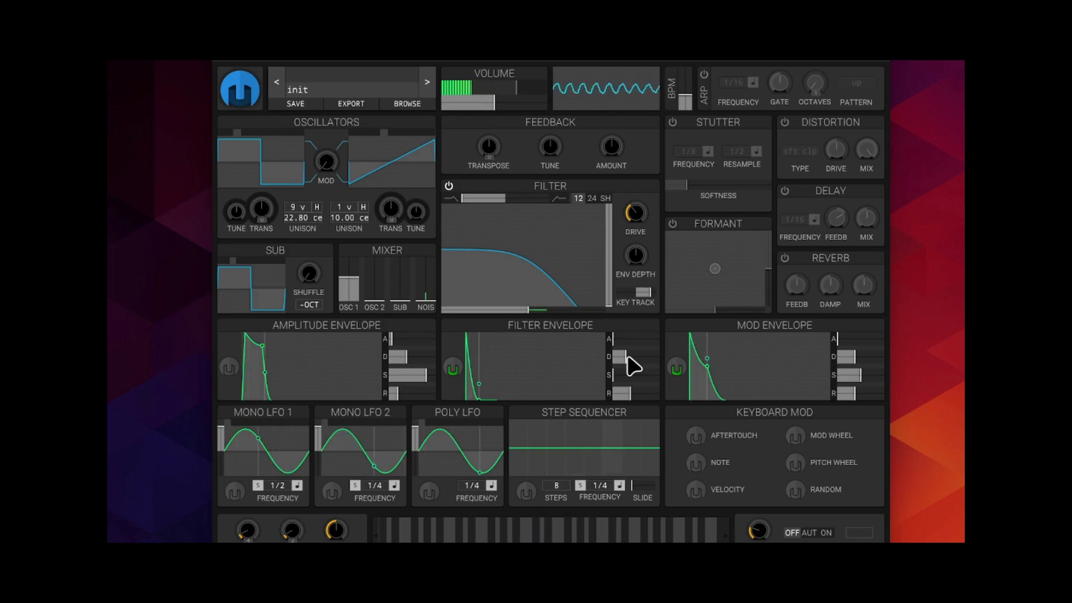
mouse_move(632, 365)
mouse_down()
mouse_move(642, 367)
mouse_move(625, 359)
mouse_up()
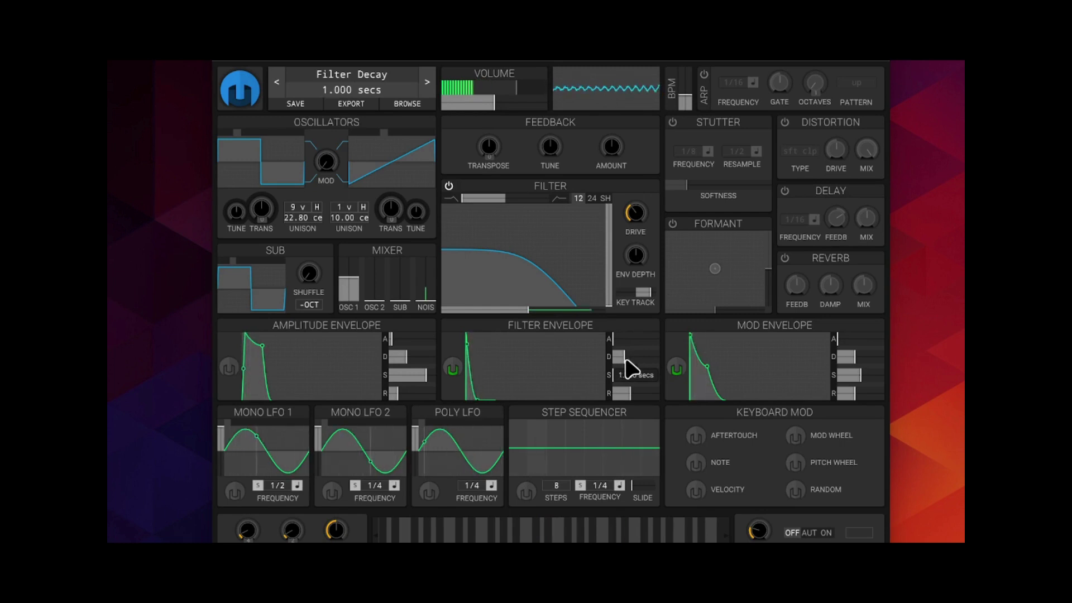
Raise the filter cutoff slightly to about 83 semitones
drag(532, 312, 533, 310)
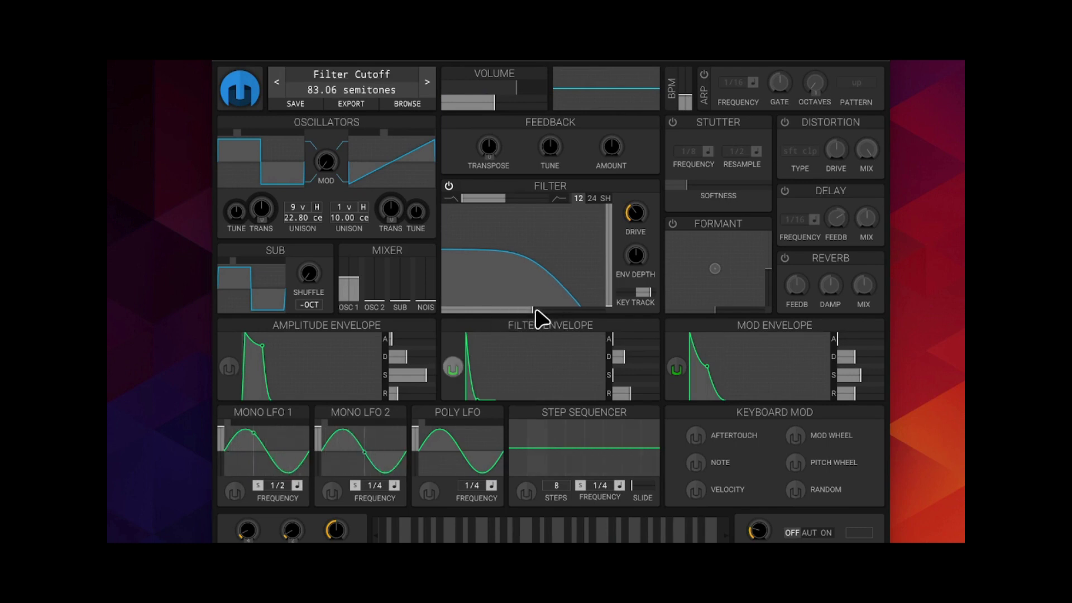
drag(534, 311, 534, 309)
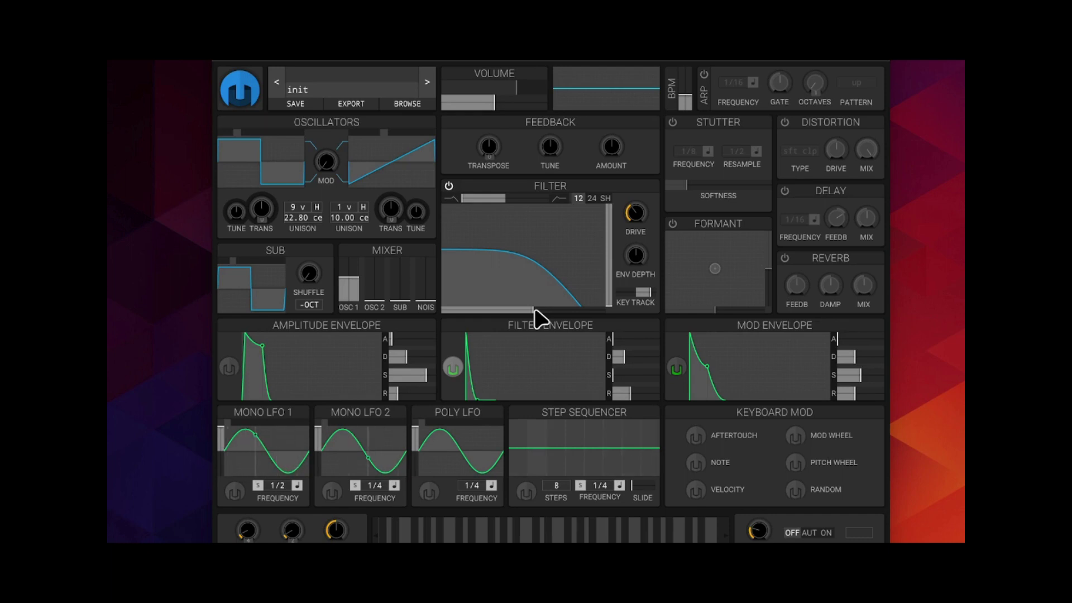
Enable the reverb and the delay, giving the delay a 1/8 frequency and a lower mix
click(785, 258)
click(785, 191)
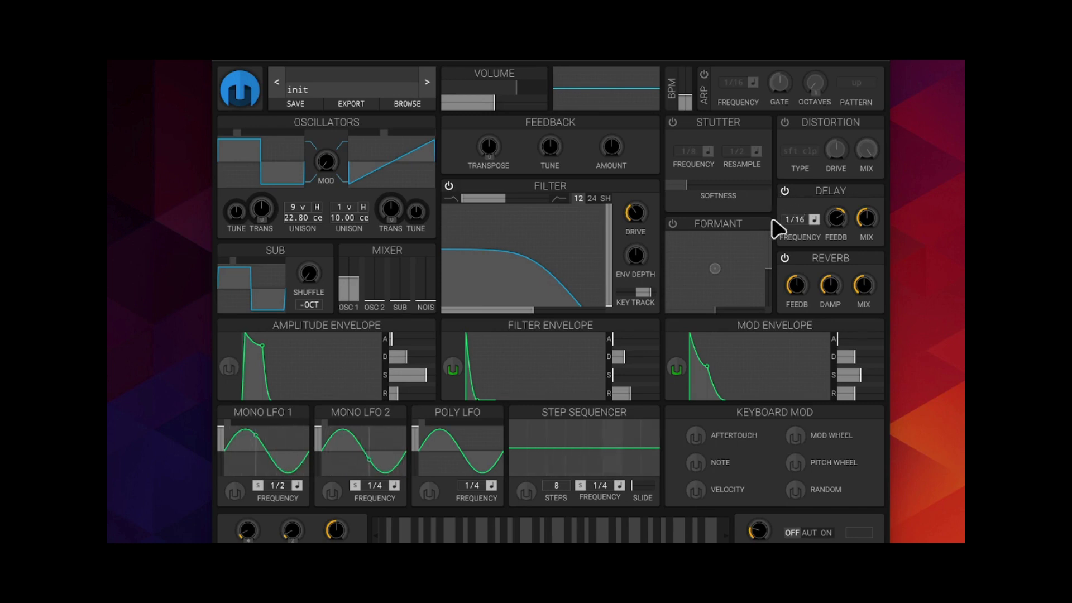
drag(793, 219, 792, 209)
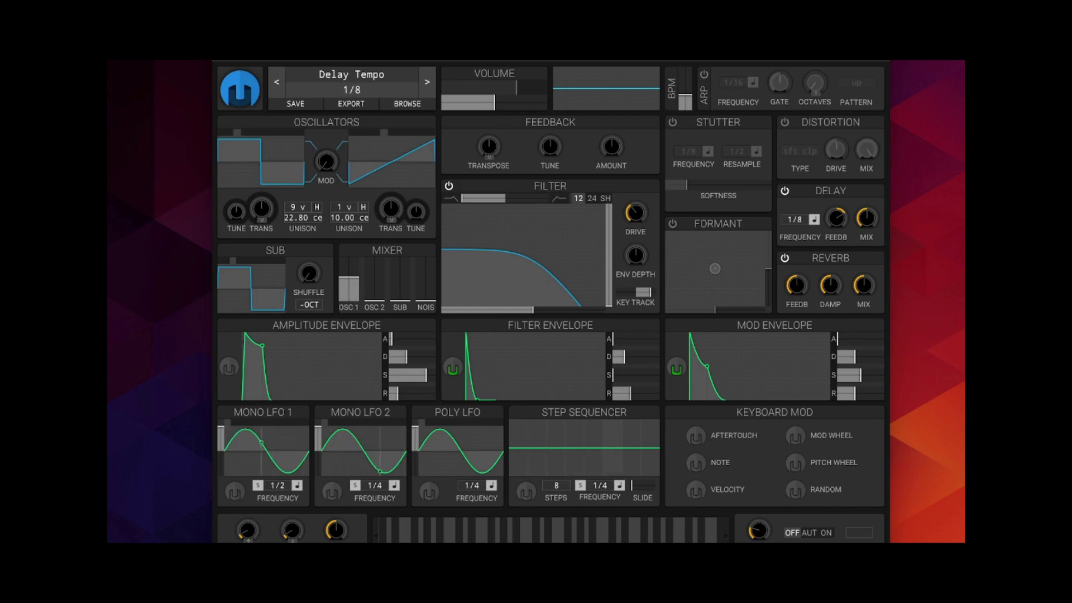
drag(795, 220, 795, 218)
drag(866, 218, 866, 226)
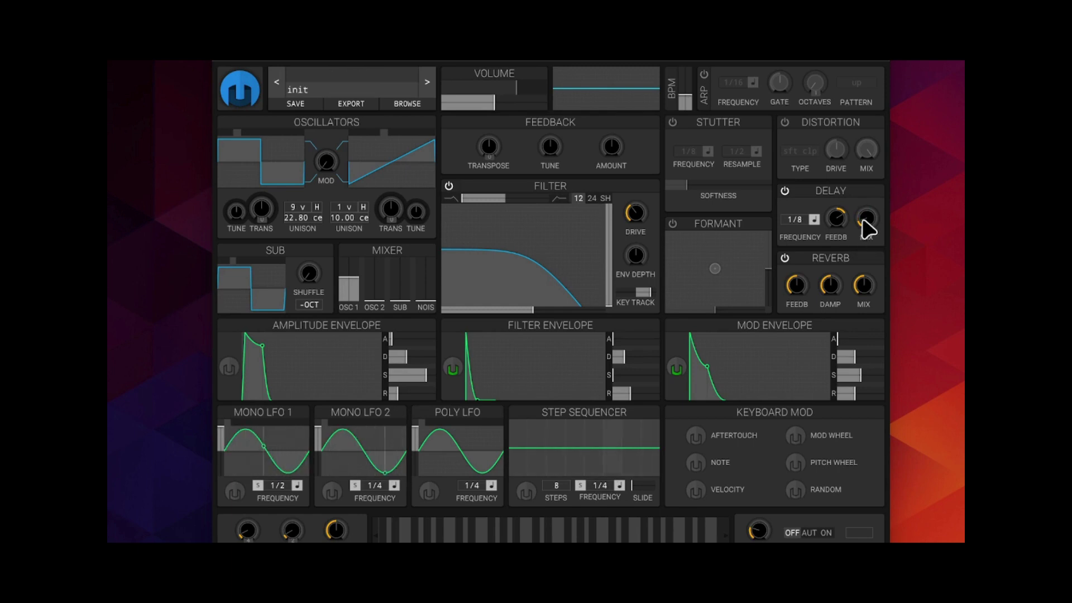
mouse_move(866, 220)
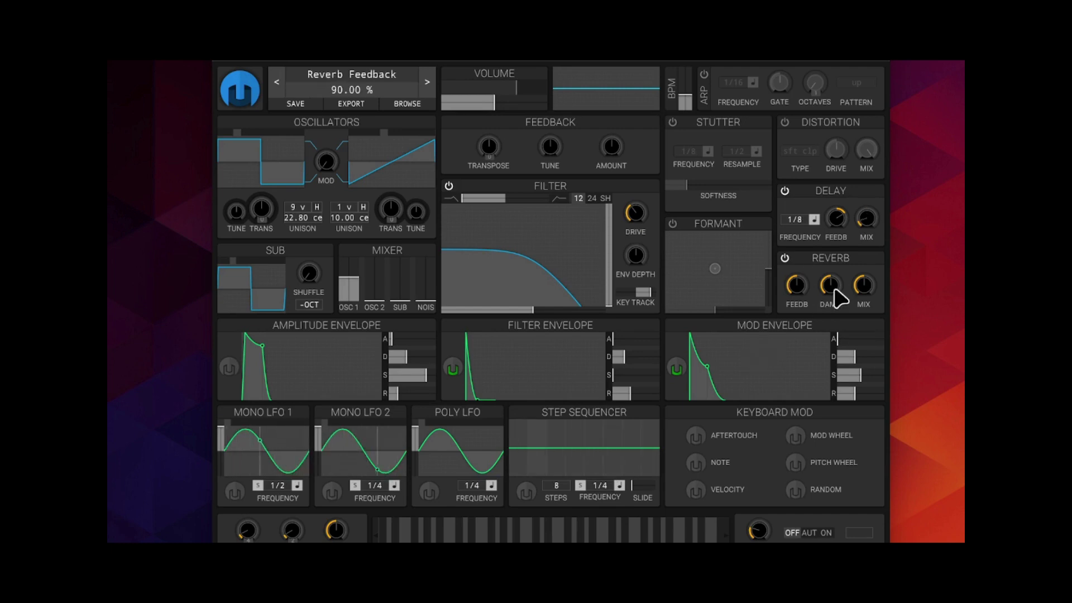
Reduce the reverb's damping to 0.428 and lower its feedback
mouse_move(832, 290)
drag(838, 290, 837, 301)
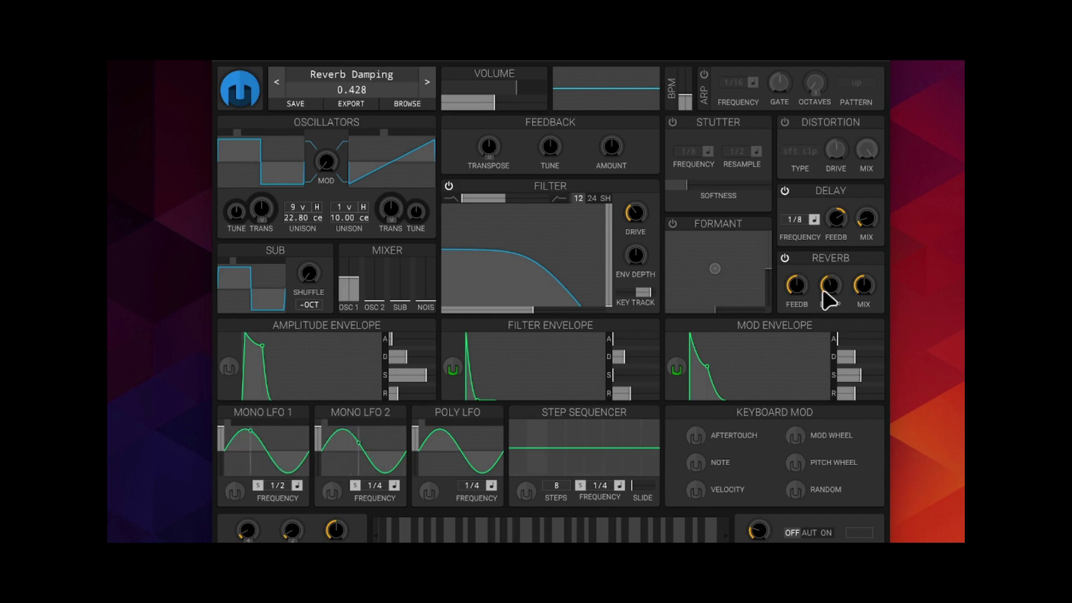
drag(800, 291, 800, 305)
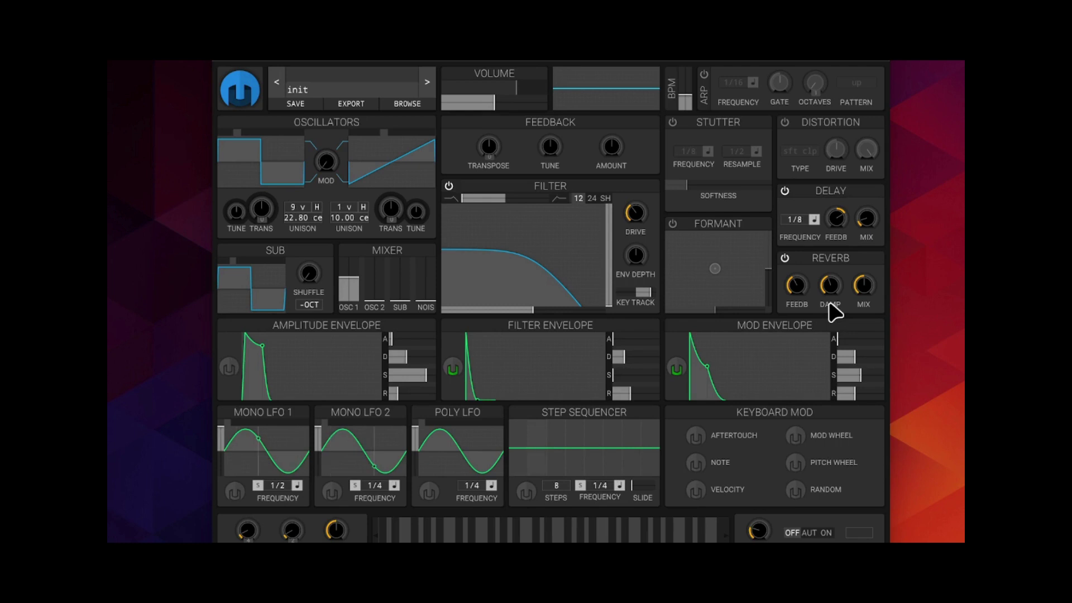
mouse_move(827, 303)
Switch the portamento mode to ON
click(828, 533)
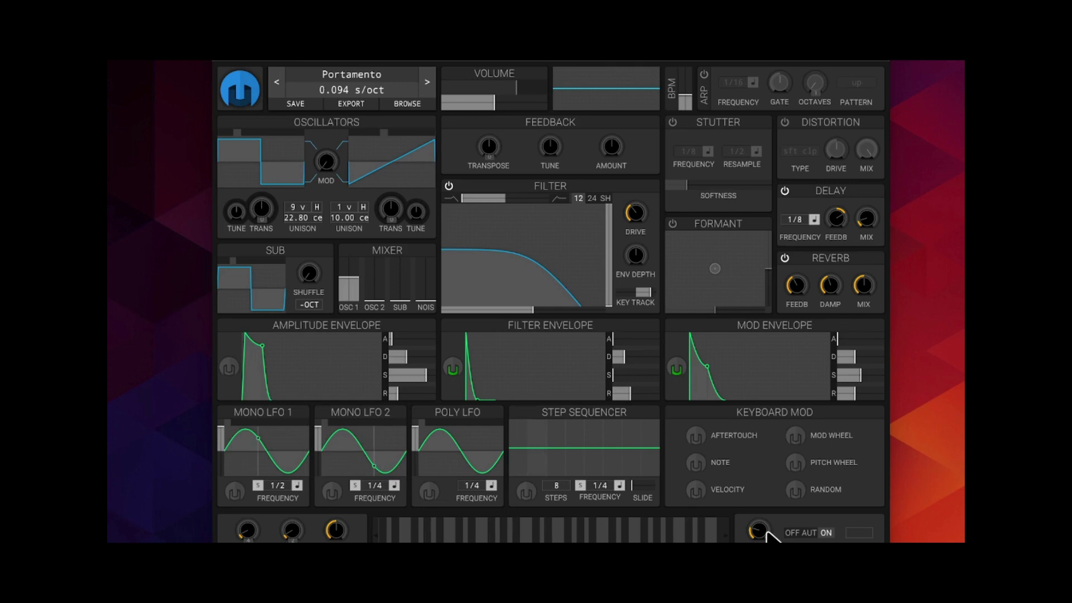